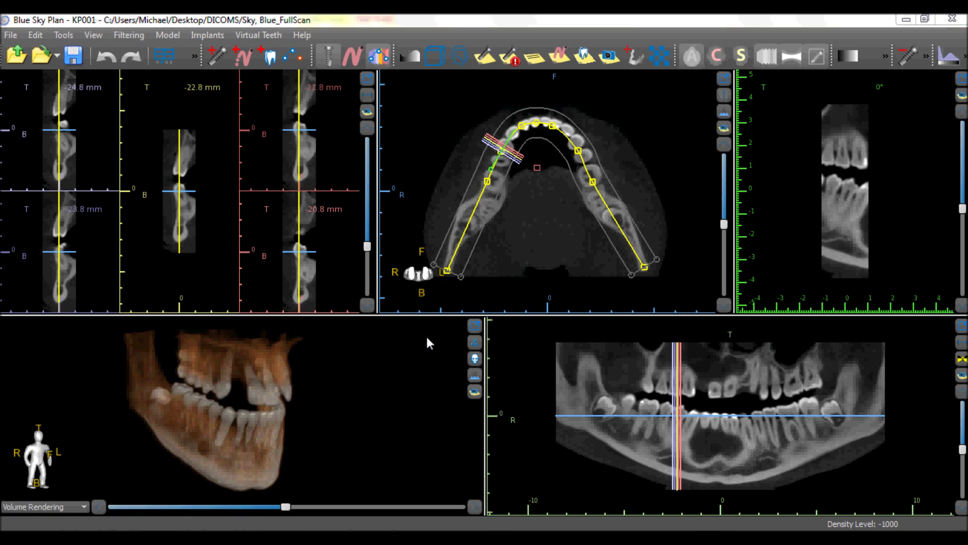
# Enlarge the 3D volume rendering to the full workspace and examine the jaws by zooming and repositioning the model
pyautogui.click(475, 327)
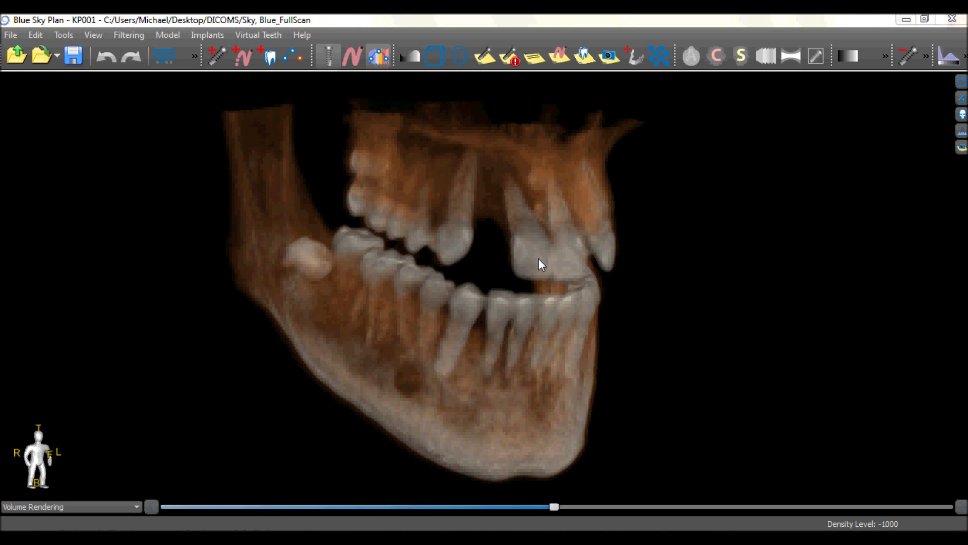
pyautogui.moveTo(538, 258); pyautogui.dragTo(547, 286)
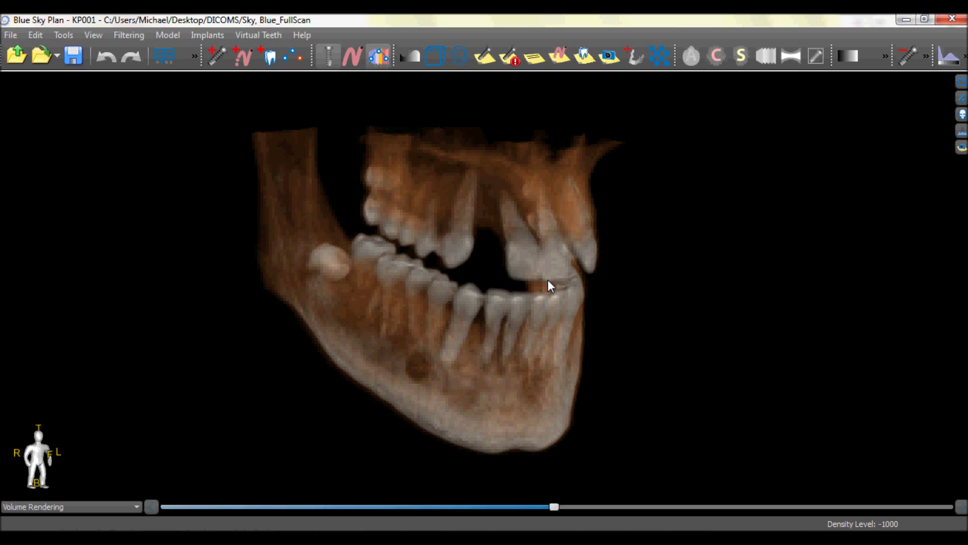
pyautogui.moveTo(552, 280)
pyautogui.mouseDown()
pyautogui.moveTo(561, 281)
pyautogui.moveTo(542, 284)
pyautogui.moveTo(541, 296)
pyautogui.moveTo(541, 287)
pyautogui.mouseUp()
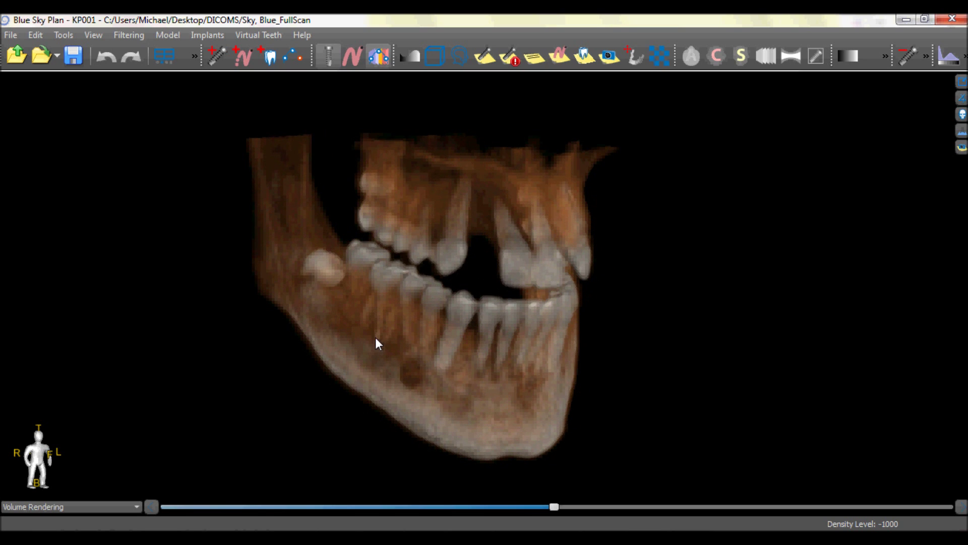
pyautogui.moveTo(376, 339)
pyautogui.mouseDown()
pyautogui.moveTo(396, 341)
pyautogui.moveTo(380, 362)
pyautogui.moveTo(327, 353)
pyautogui.mouseUp()
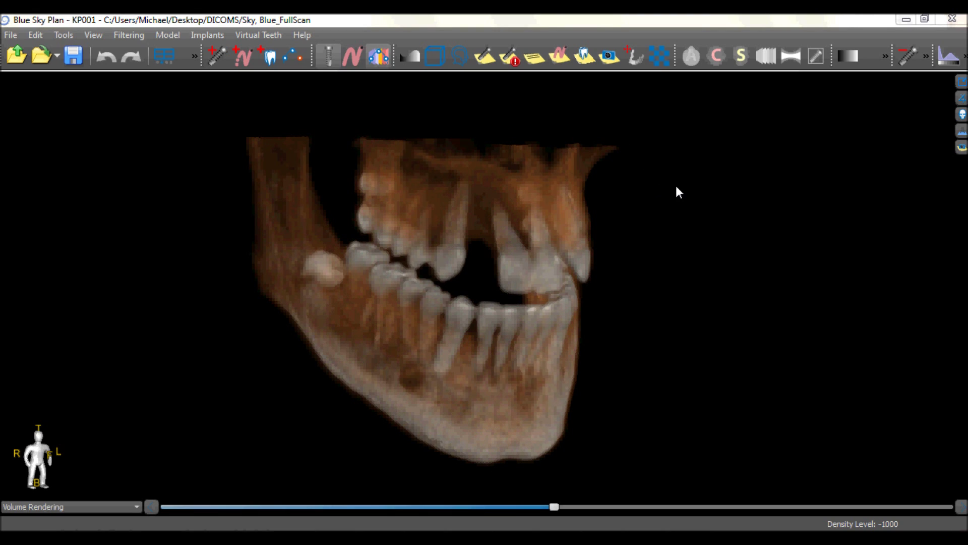
# Orient the 3D jaw model to the preset Right view, followed by the preset Left view
pyautogui.click(962, 100)
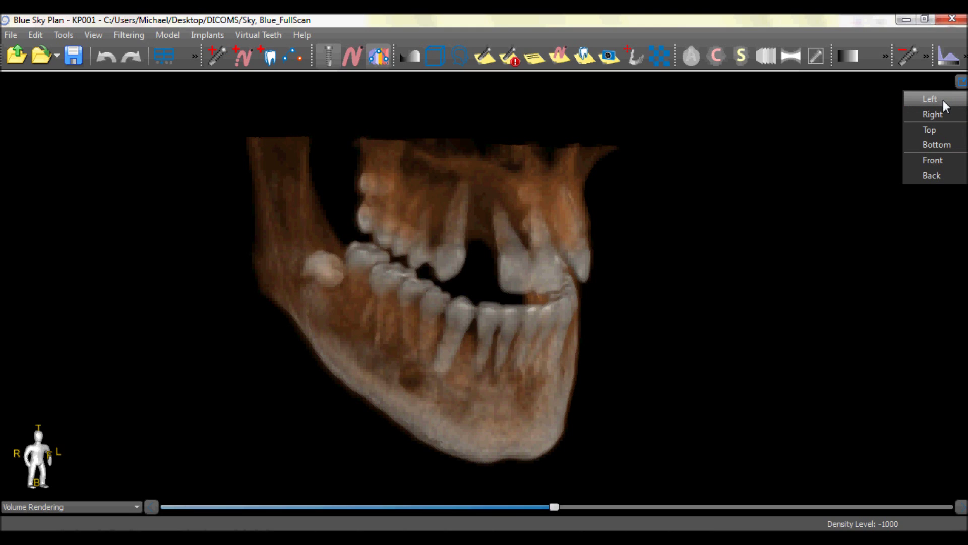
pyautogui.click(938, 116)
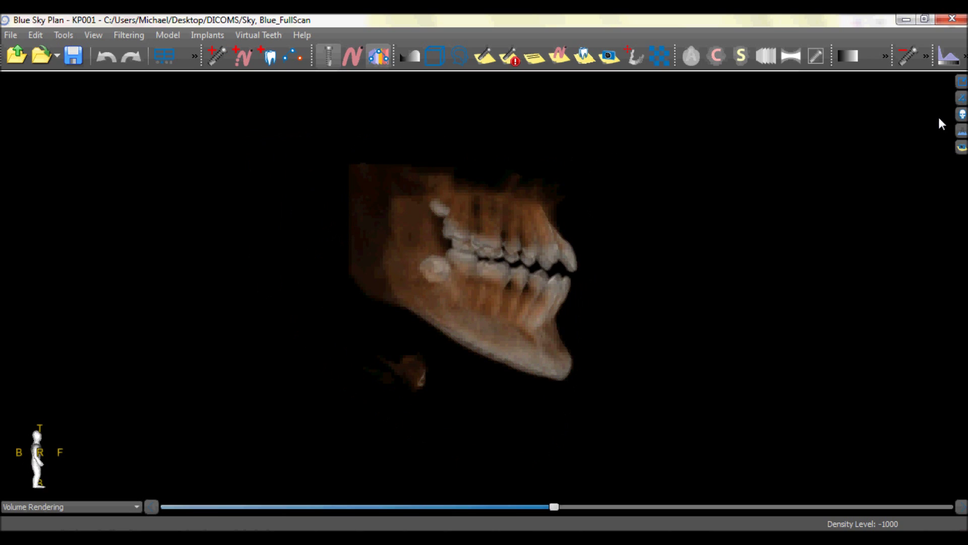
pyautogui.click(962, 82)
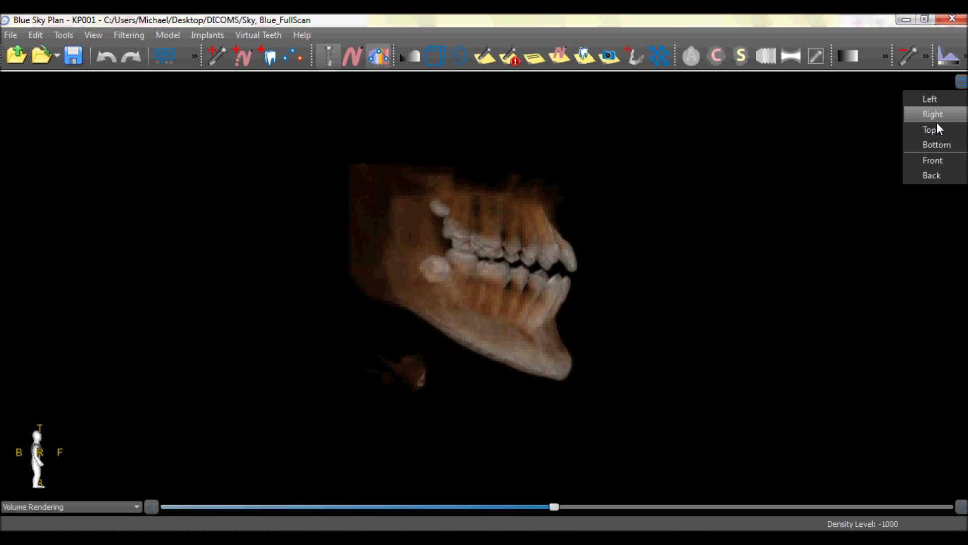
pyautogui.click(934, 100)
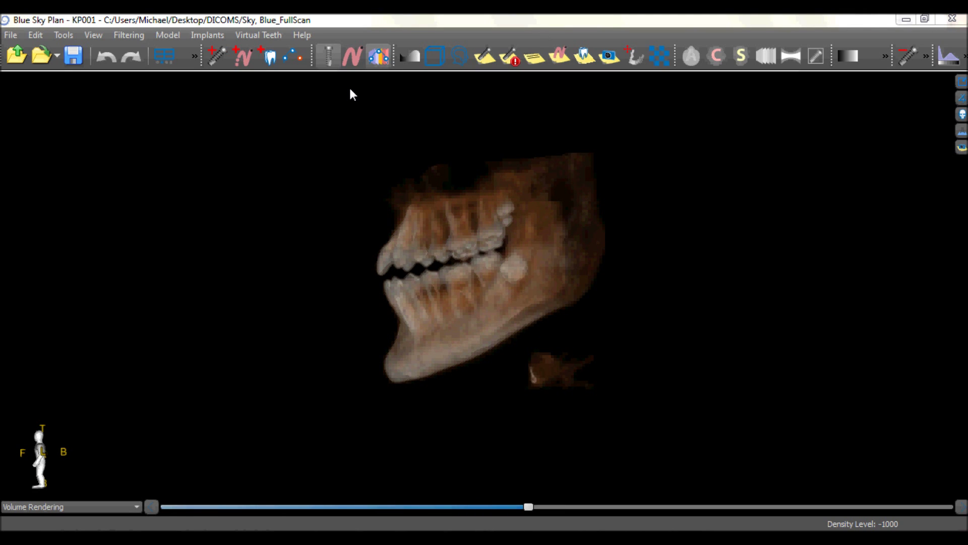
# Apply the Bones rendering preset to the 3D jaw model
pyautogui.click(963, 116)
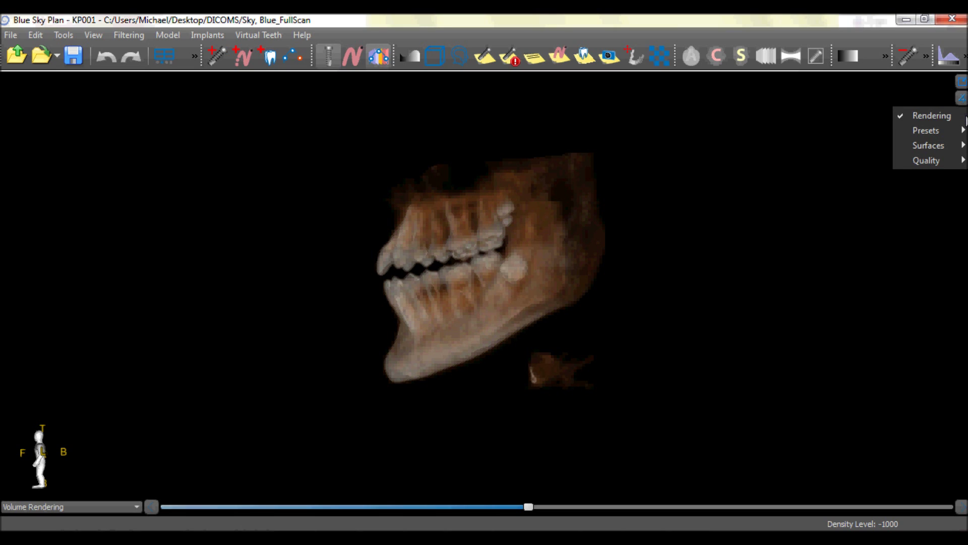
pyautogui.moveTo(956, 132)
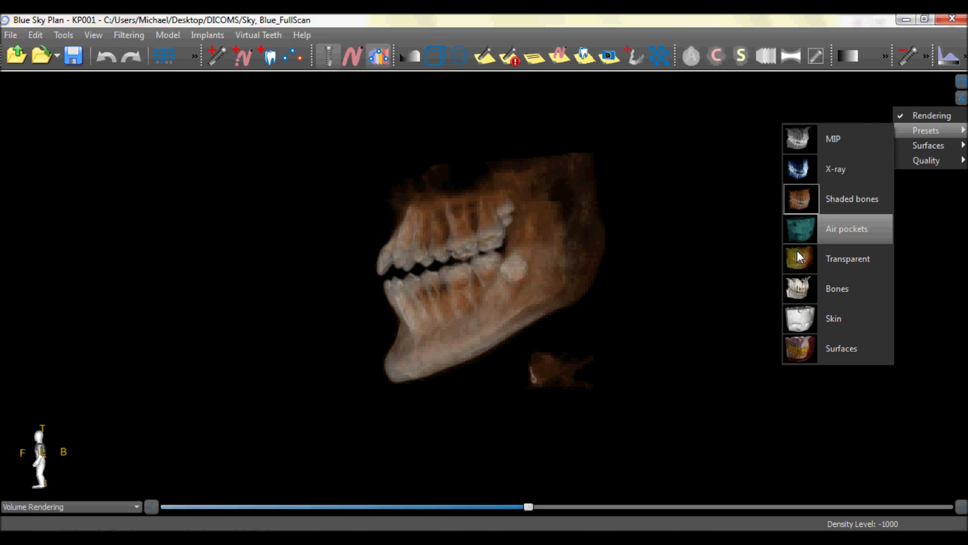
pyautogui.click(799, 288)
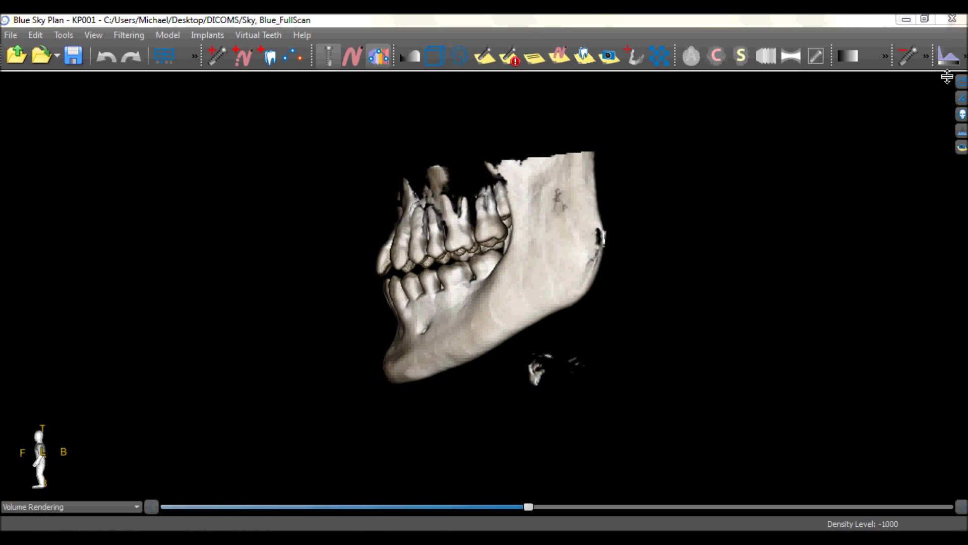
# Show the axial slice on the 3D model and raise its level slightly in the multi-view layout
pyautogui.click(962, 133)
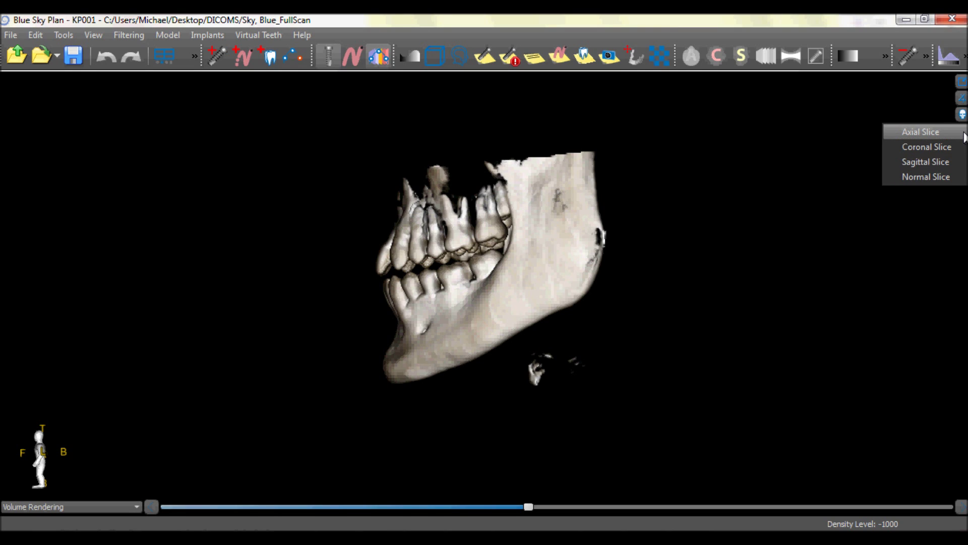
pyautogui.click(962, 133)
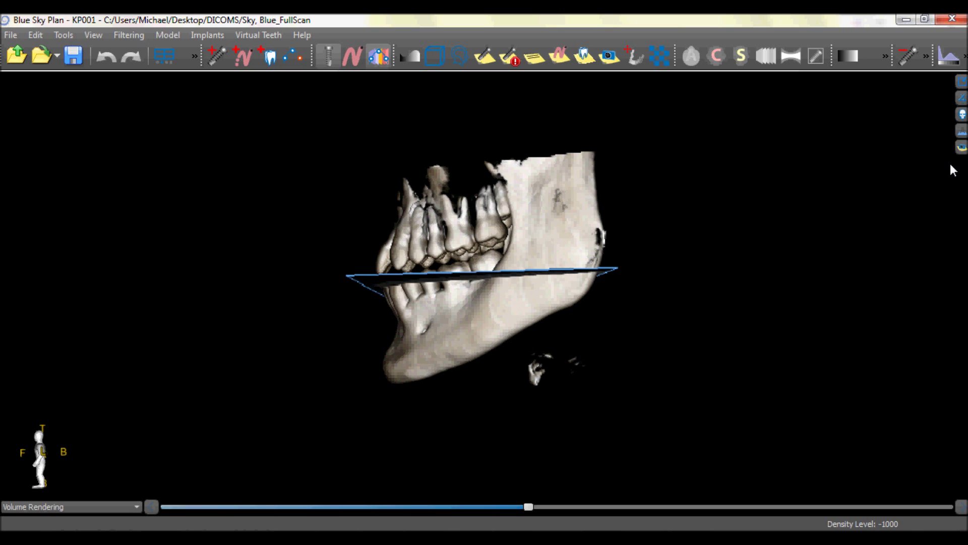
pyautogui.doubleClick(393, 365)
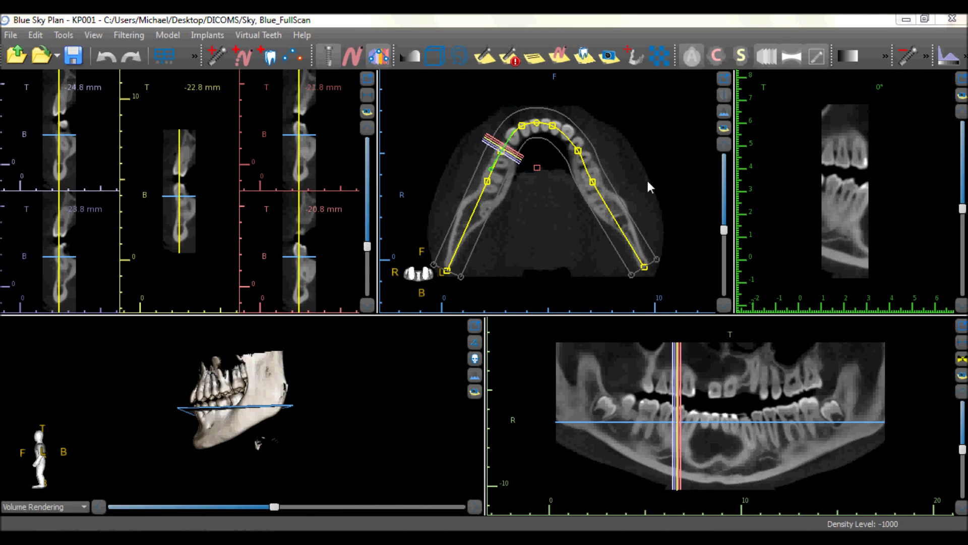
pyautogui.moveTo(723, 231)
pyautogui.mouseDown()
pyautogui.moveTo(725, 210)
pyautogui.moveTo(725, 225)
pyautogui.mouseUp()
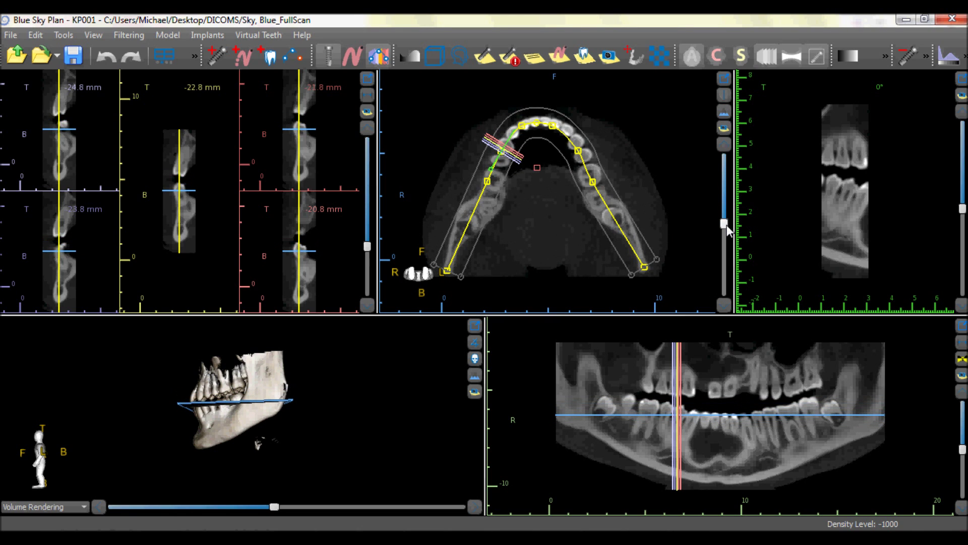
# Enlarge the 3D view again, toggle the axial slice off and on, and add the coronal slice
pyautogui.click(476, 327)
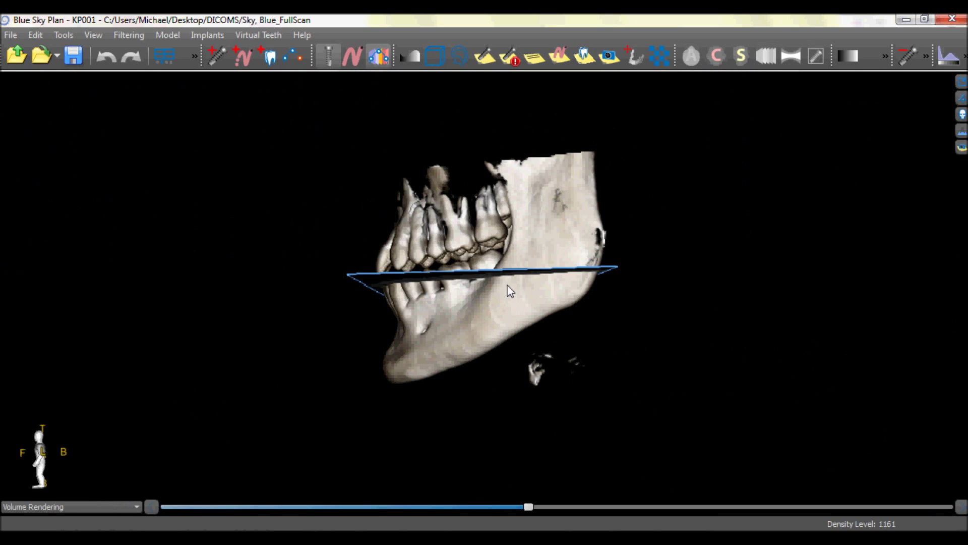
pyautogui.click(962, 130)
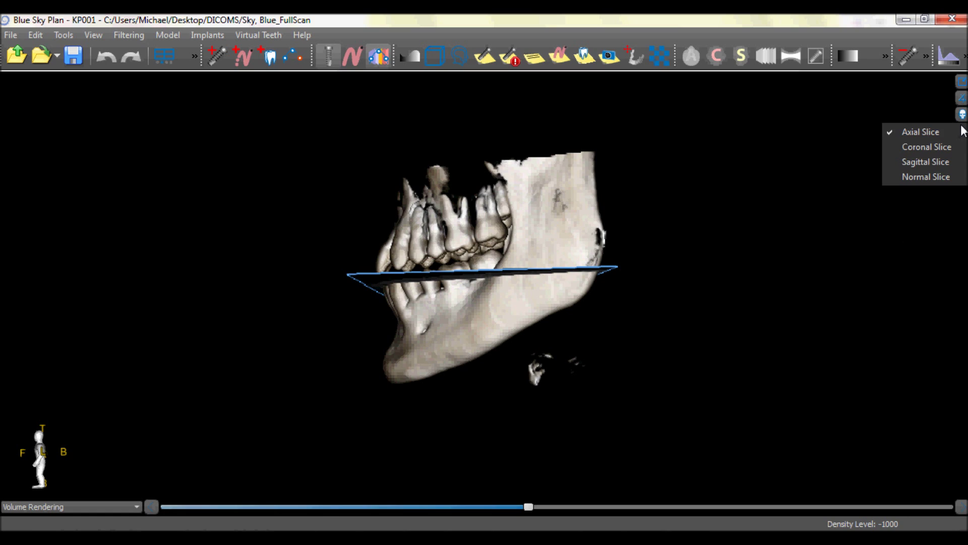
pyautogui.click(936, 133)
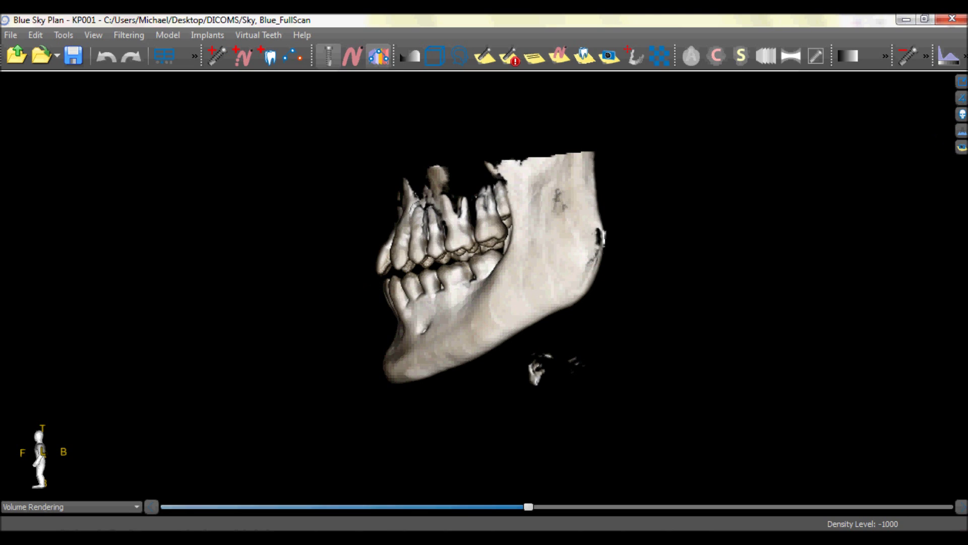
pyautogui.click(962, 131)
pyautogui.click(936, 133)
pyautogui.click(962, 130)
pyautogui.click(933, 146)
# Toggle the volume rendering and vary its density threshold, first lowering it and finally raising it until mainly the teeth and dense bone show
pyautogui.click(962, 115)
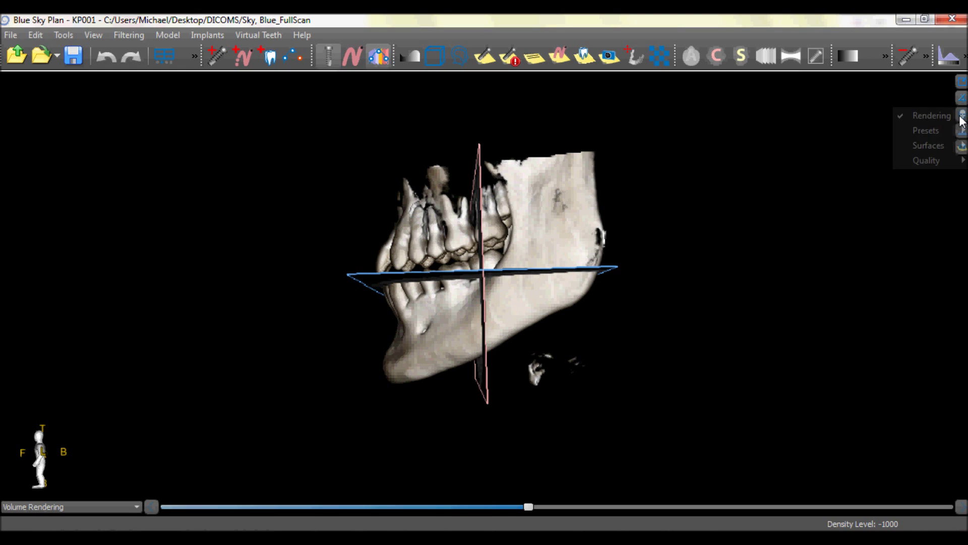
pyautogui.click(932, 116)
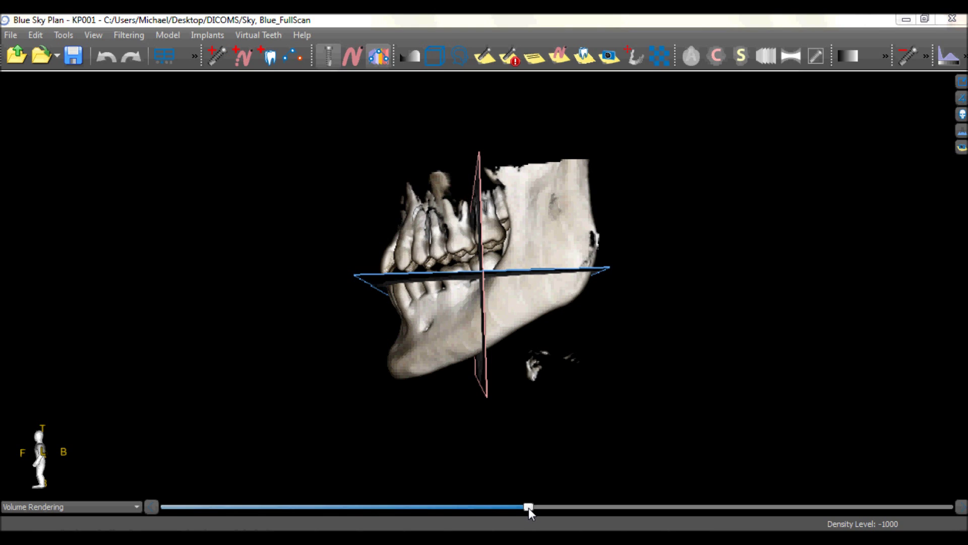
pyautogui.moveTo(529, 507); pyautogui.dragTo(480, 506)
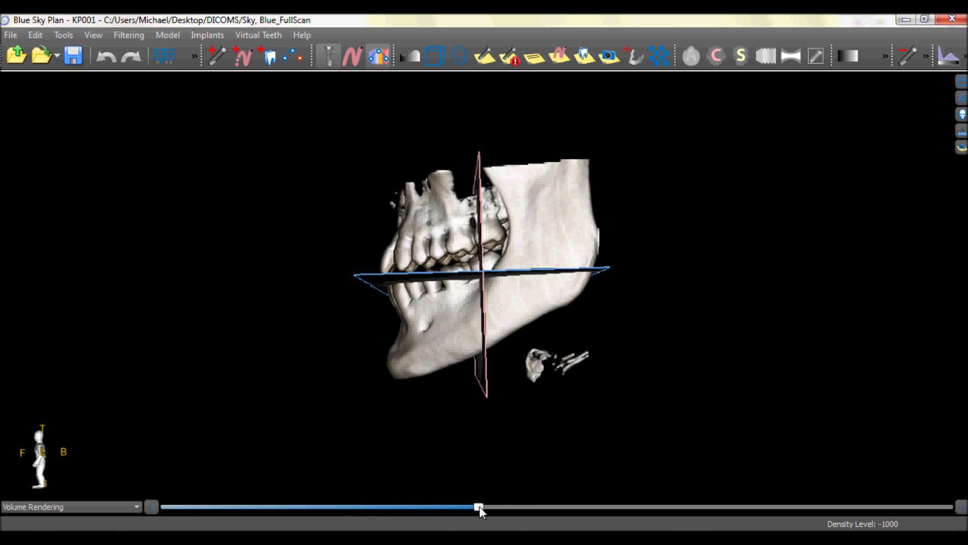
pyautogui.moveTo(479, 507); pyautogui.dragTo(633, 521)
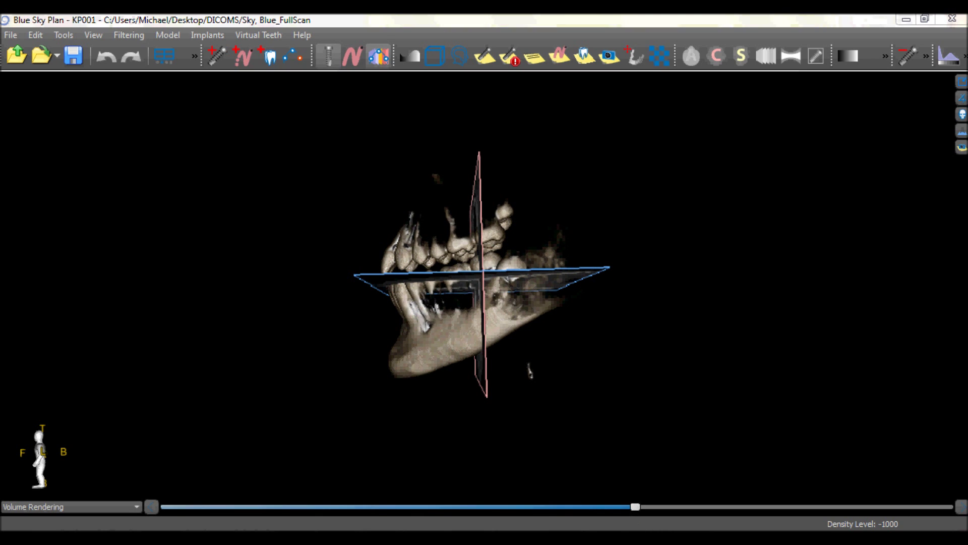
# Switch the 3D model to its surface display with the surface settings and add a density surface named duplicate
pyautogui.click(379, 55)
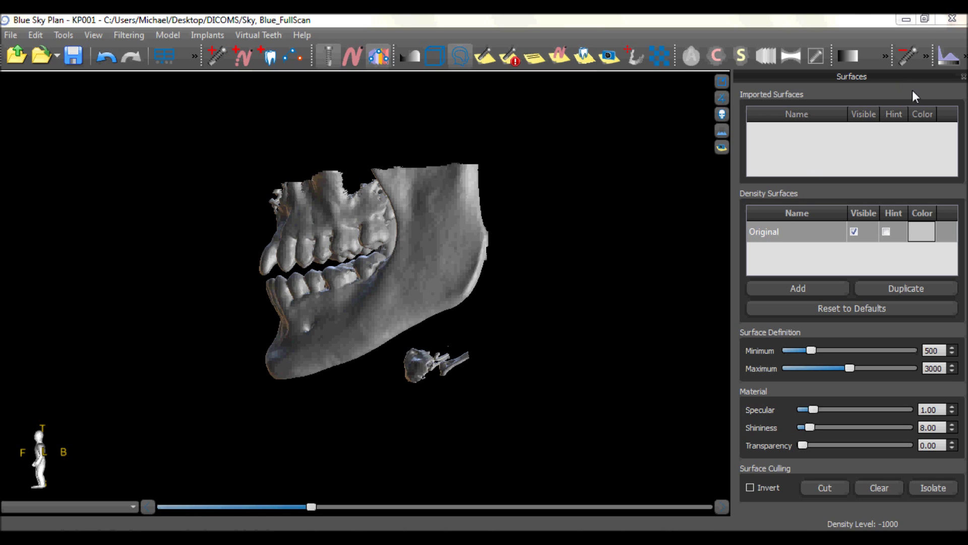
pyautogui.click(793, 292)
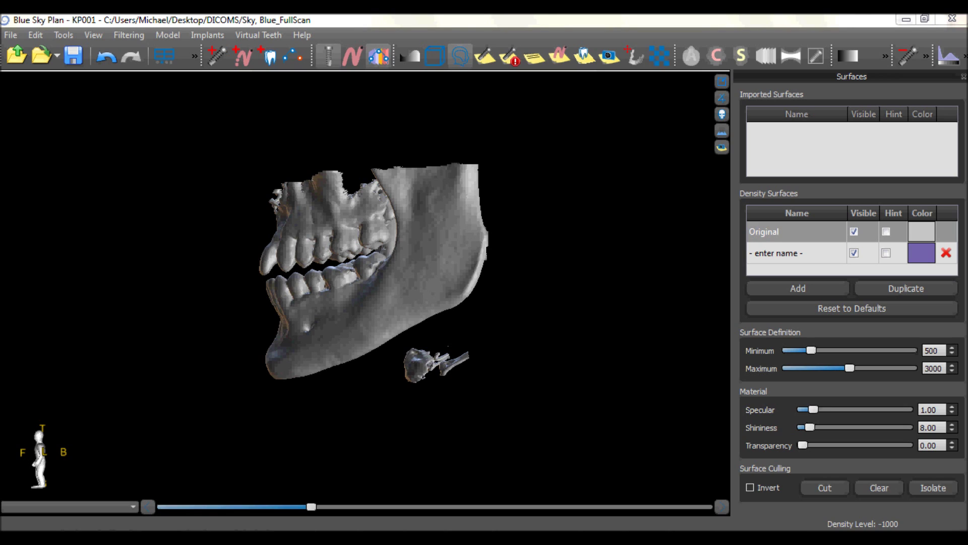
pyautogui.click(793, 256)
pyautogui.click(793, 257)
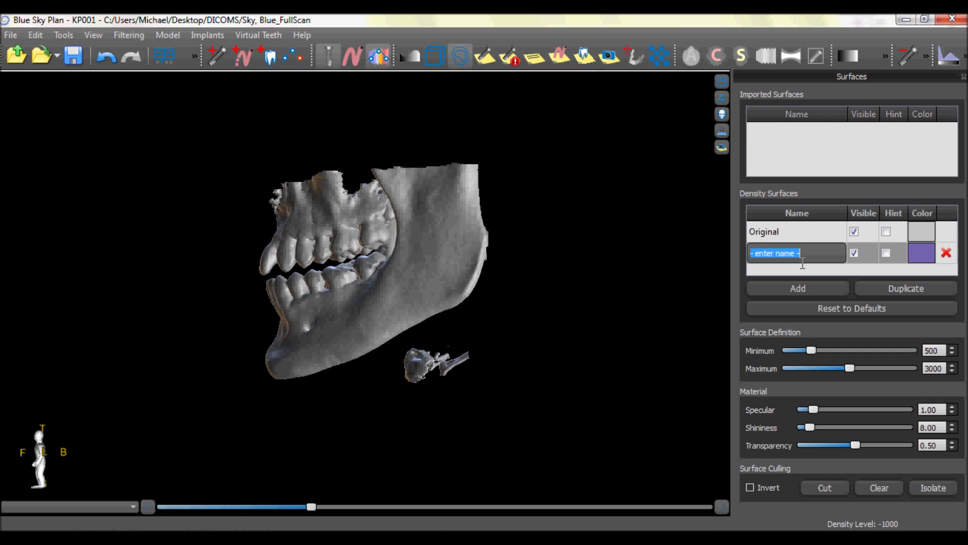
pyautogui.write('dupl')
pyautogui.write('icate')
# View the color choices for the duplicate surface and display only that surface by hiding Original
pyautogui.click(921, 254)
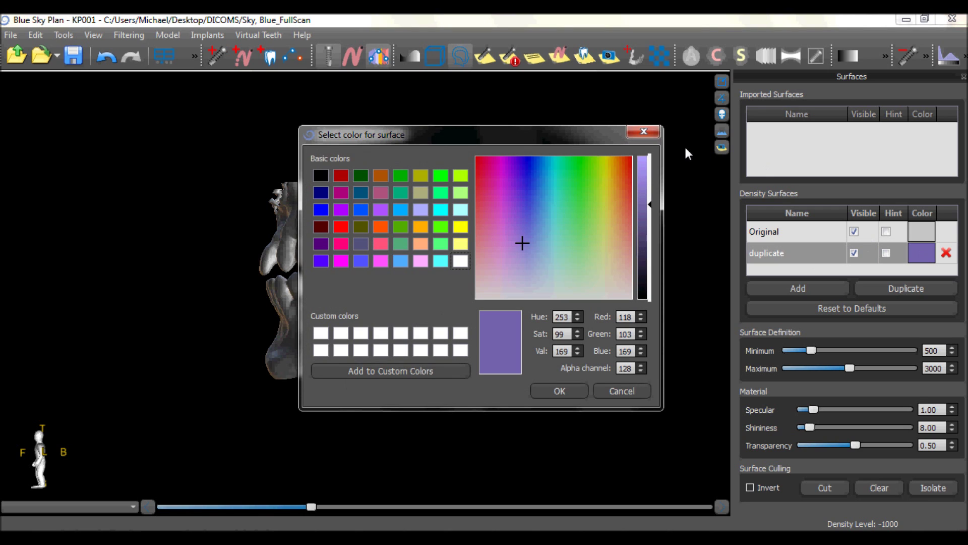
pyautogui.click(647, 134)
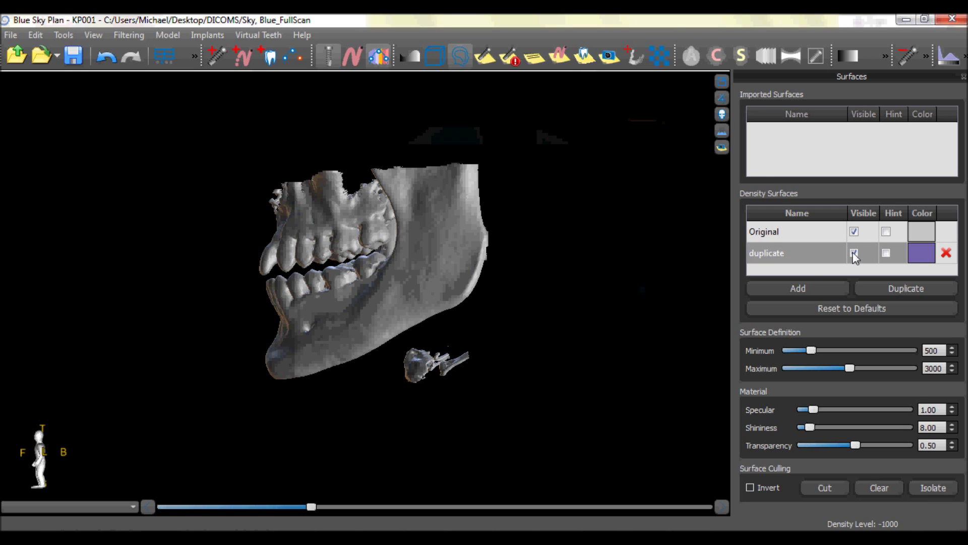
pyautogui.click(854, 253)
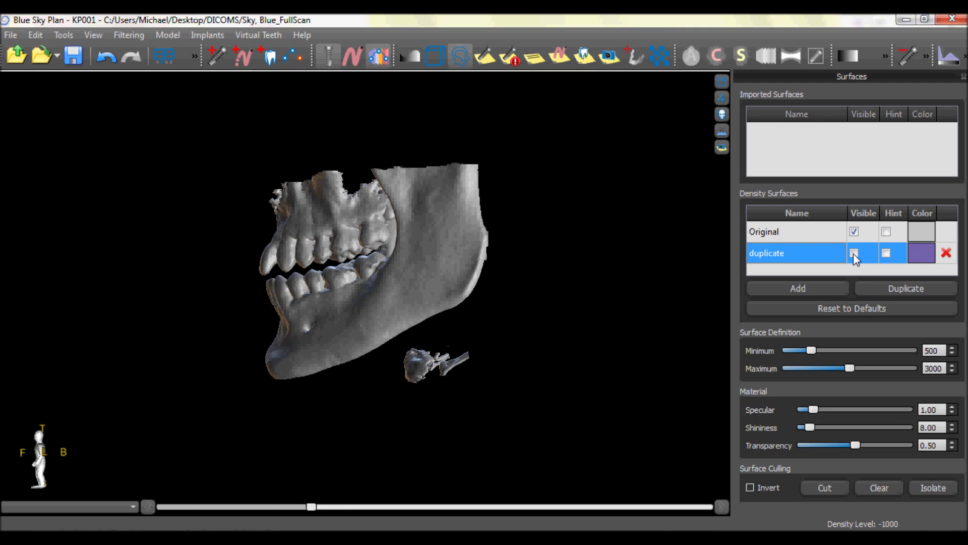
pyautogui.click(853, 232)
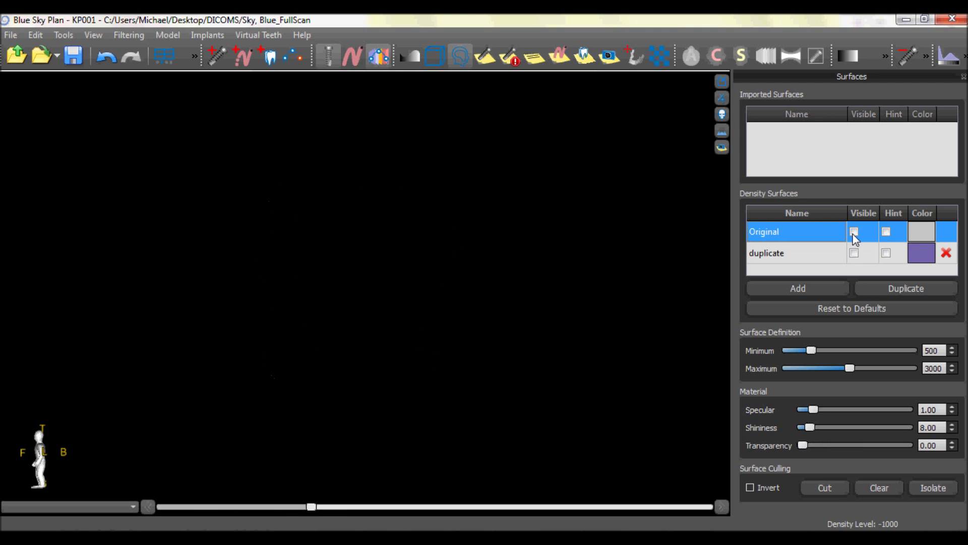
pyautogui.click(854, 253)
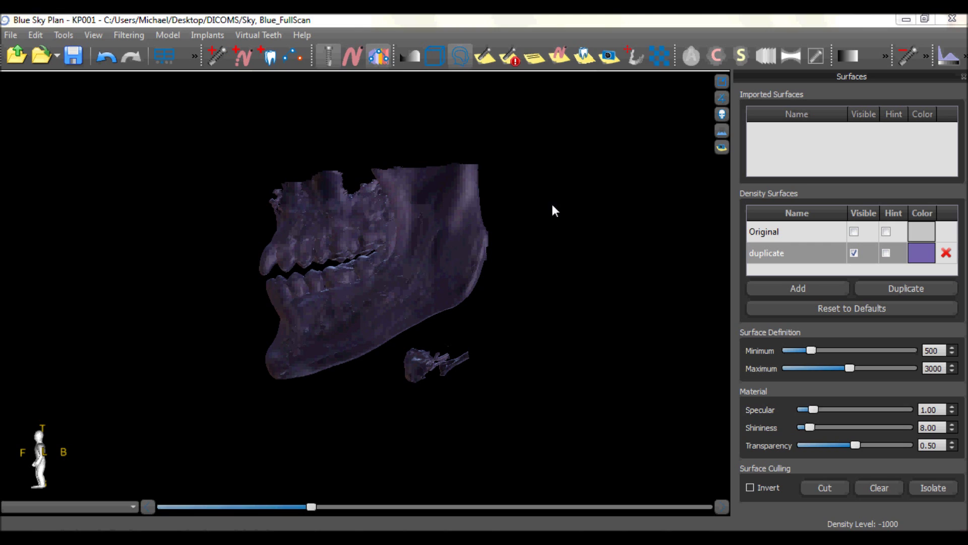
# Delete the density surface named duplicate and toggle the Hint option of the Original surface on and off
pyautogui.click(946, 253)
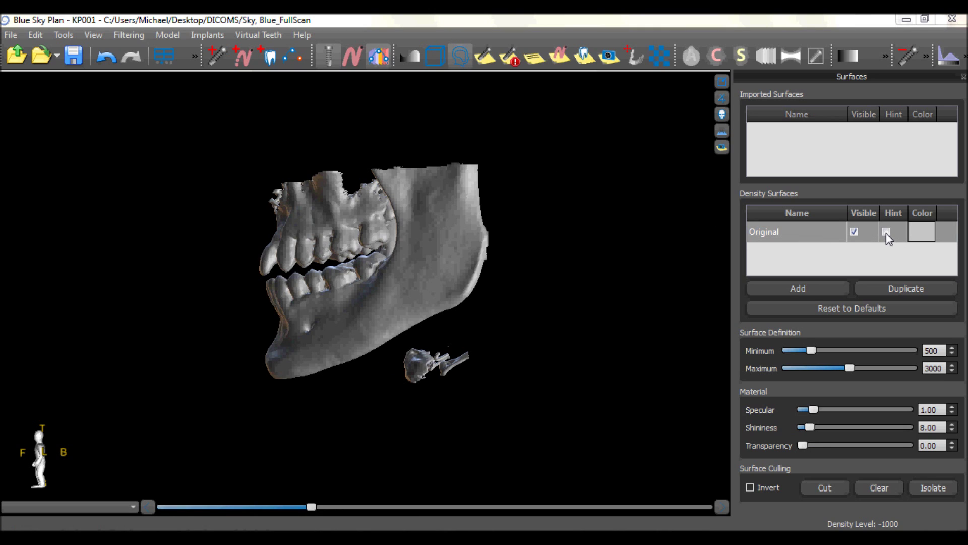
pyautogui.click(885, 232)
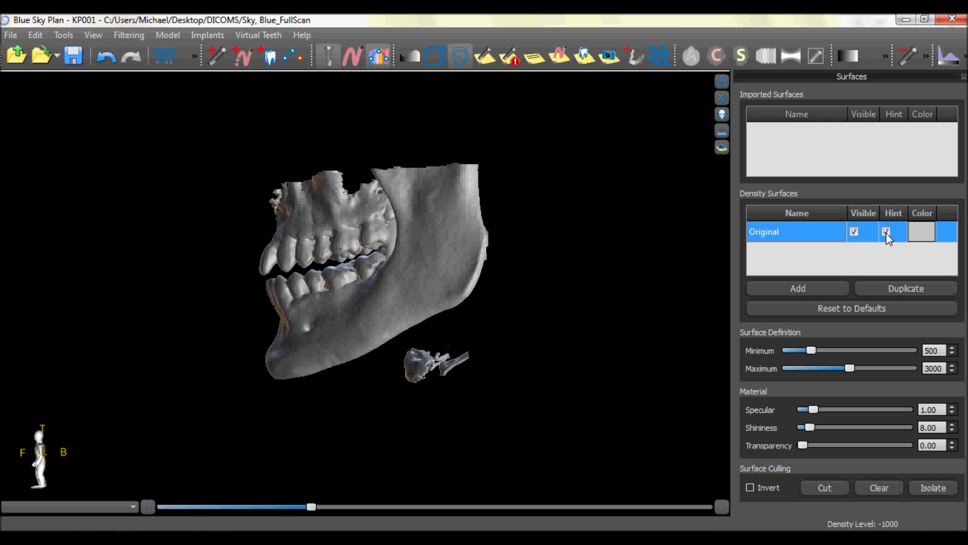
pyautogui.click(601, 287)
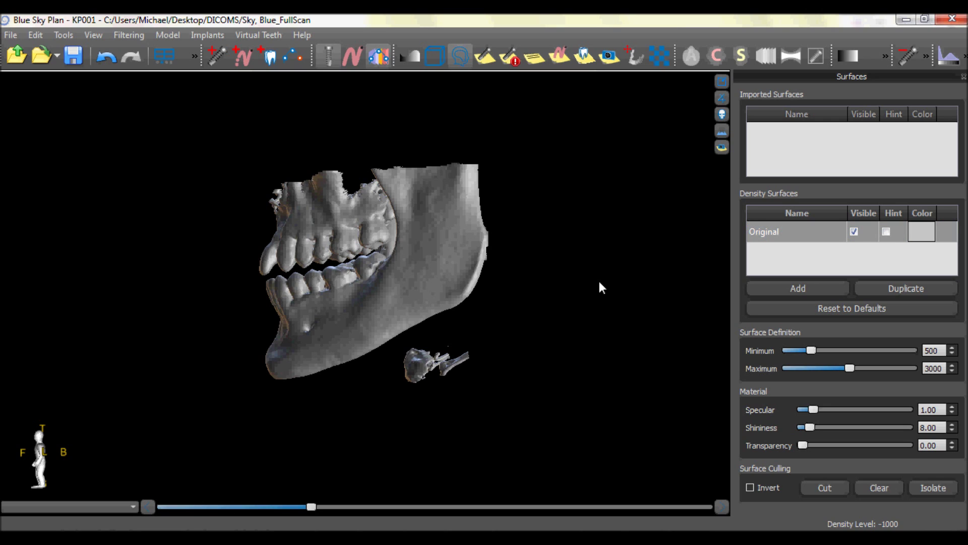
# Duplicate the Original density surface
pyautogui.click(755, 235)
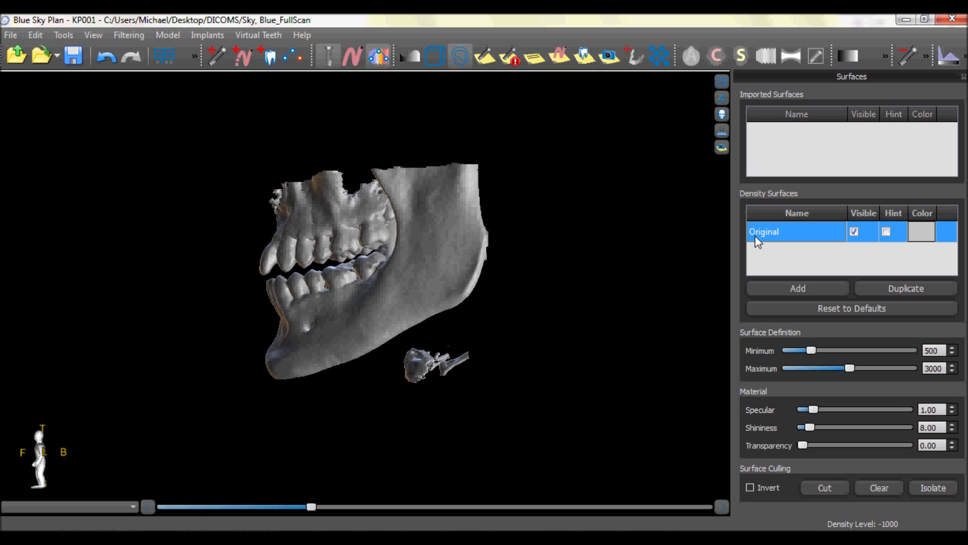
pyautogui.click(887, 289)
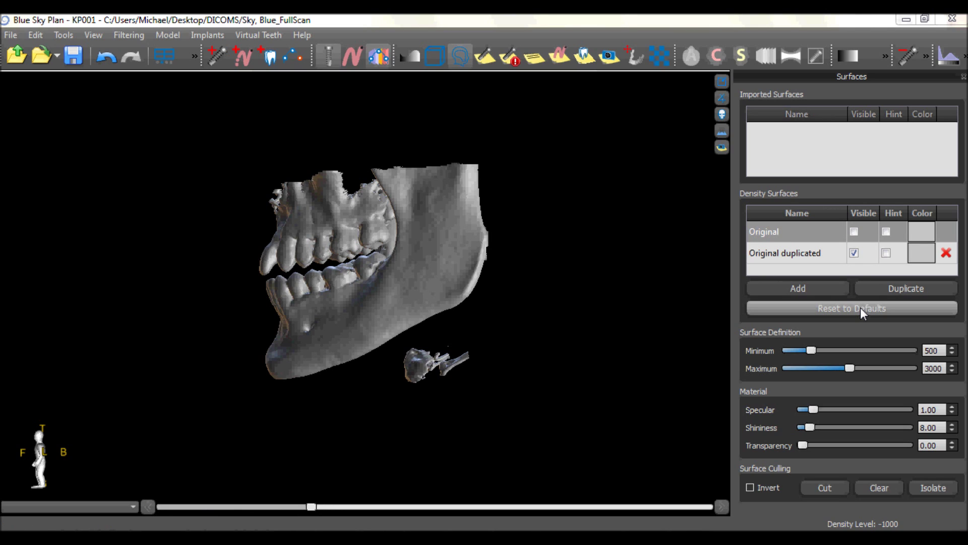
# Reset the density surfaces to defaults and adjust the Original surface to minimum density 591, shininess 48.00 and specular 1.70
pyautogui.click(801, 310)
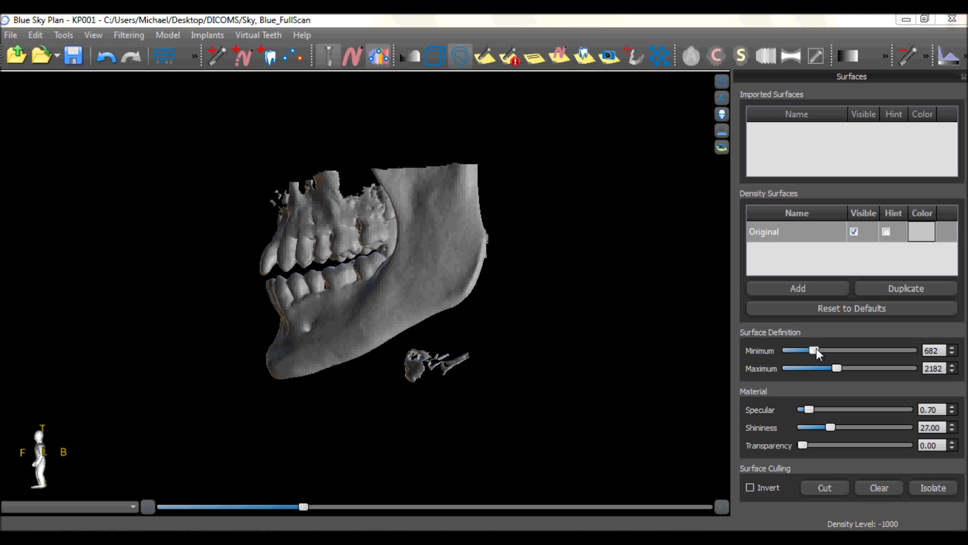
pyautogui.moveTo(817, 351); pyautogui.dragTo(814, 353)
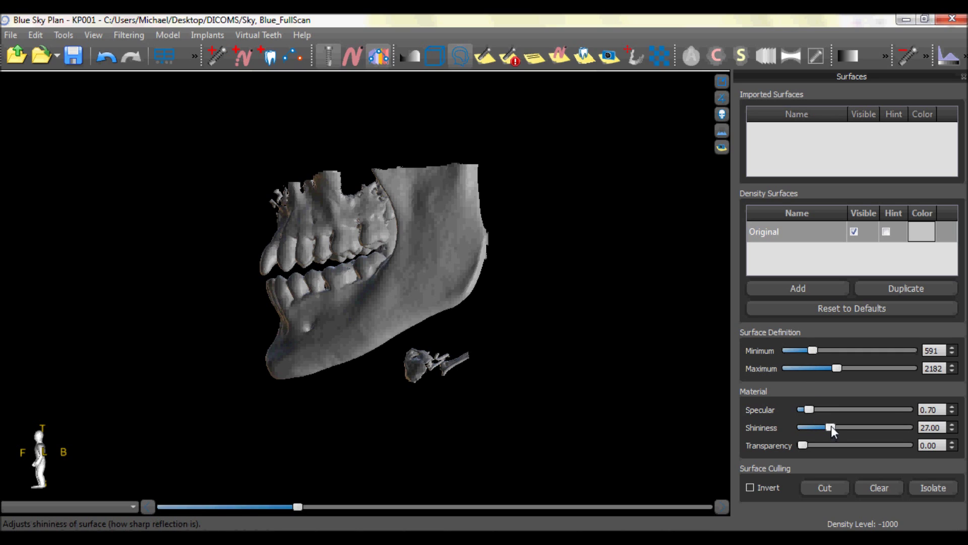
pyautogui.moveTo(832, 429); pyautogui.dragTo(853, 432)
pyautogui.moveTo(813, 408); pyautogui.dragTo(820, 409)
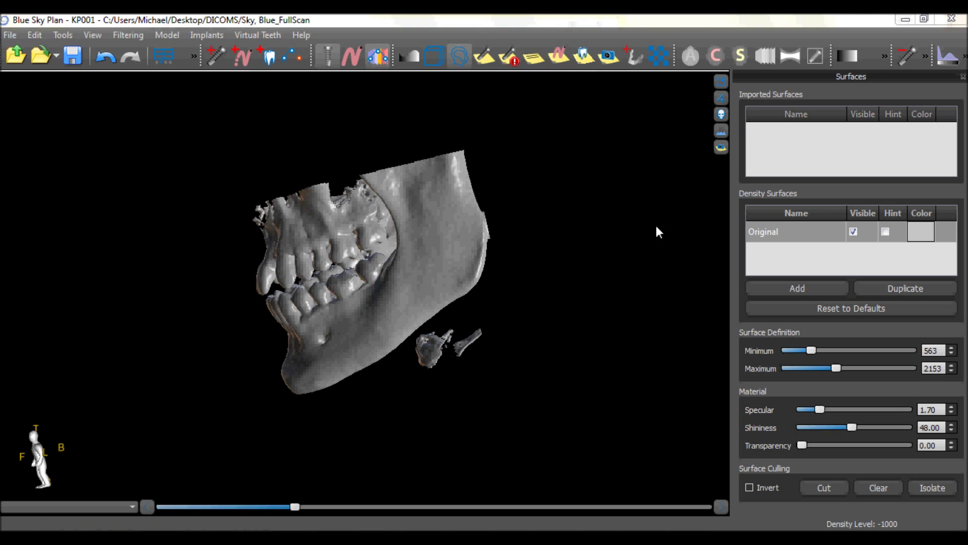
# Cut away the loose fragments below the rear of the lower jaw from the Original surface
pyautogui.click(820, 488)
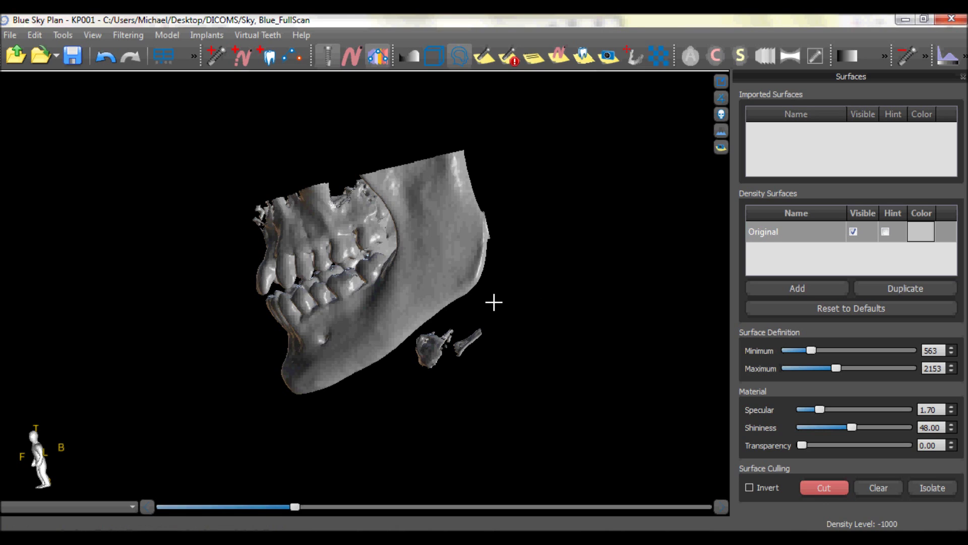
pyautogui.moveTo(495, 301)
pyautogui.mouseDown()
pyautogui.moveTo(431, 324)
pyautogui.moveTo(411, 343)
pyautogui.moveTo(421, 377)
pyautogui.moveTo(511, 373)
pyautogui.moveTo(520, 329)
pyautogui.moveTo(511, 314)
pyautogui.mouseUp()
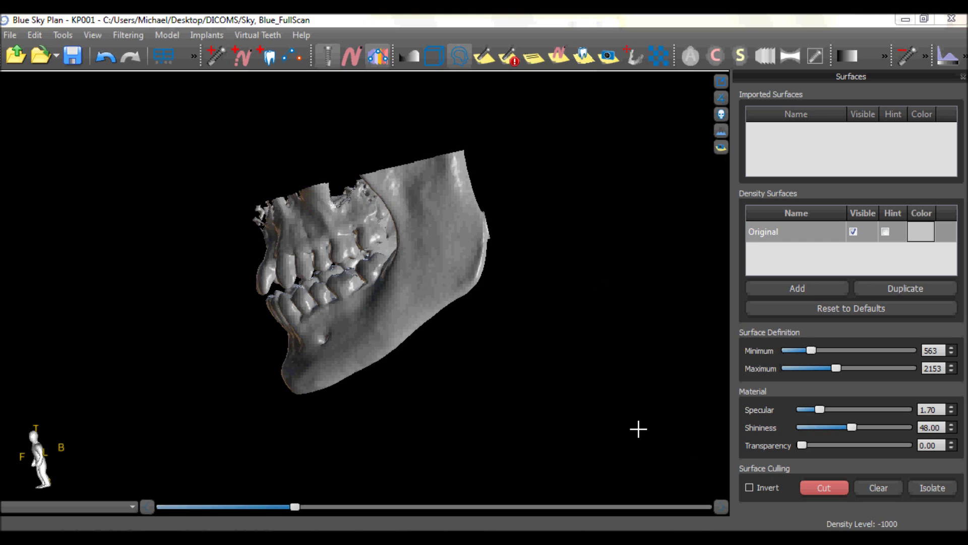
pyautogui.click(809, 486)
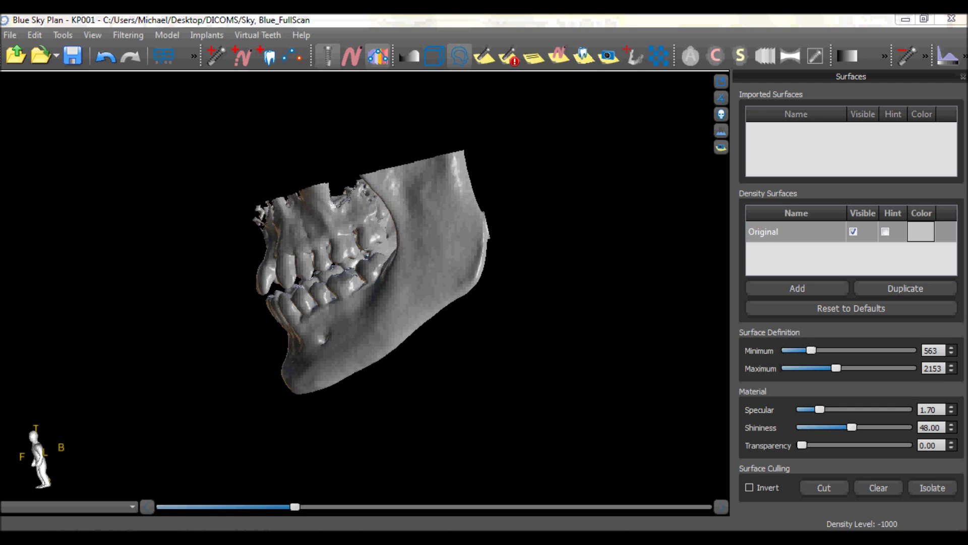
# Isolate the lower jaw on the Original surface and clear all surface culling
pyautogui.click(933, 488)
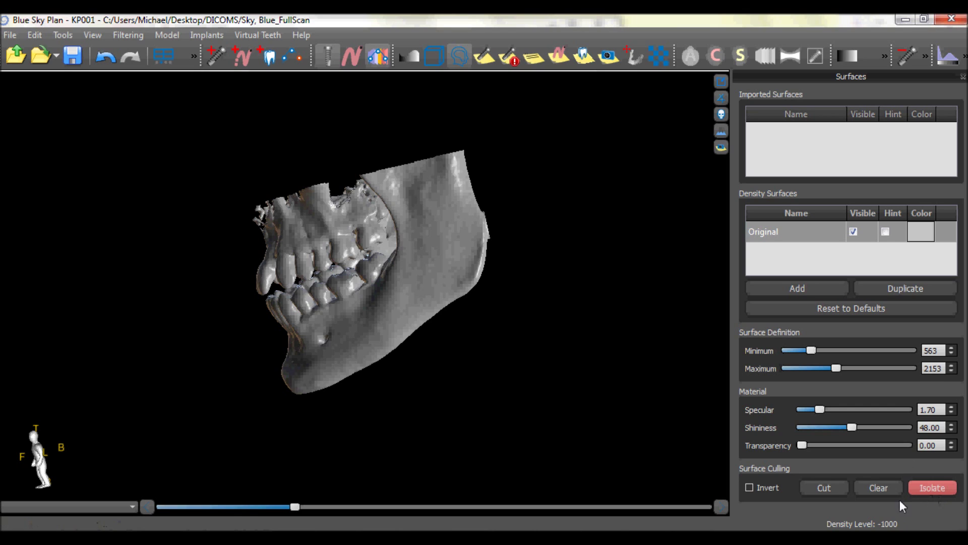
pyautogui.click(382, 327)
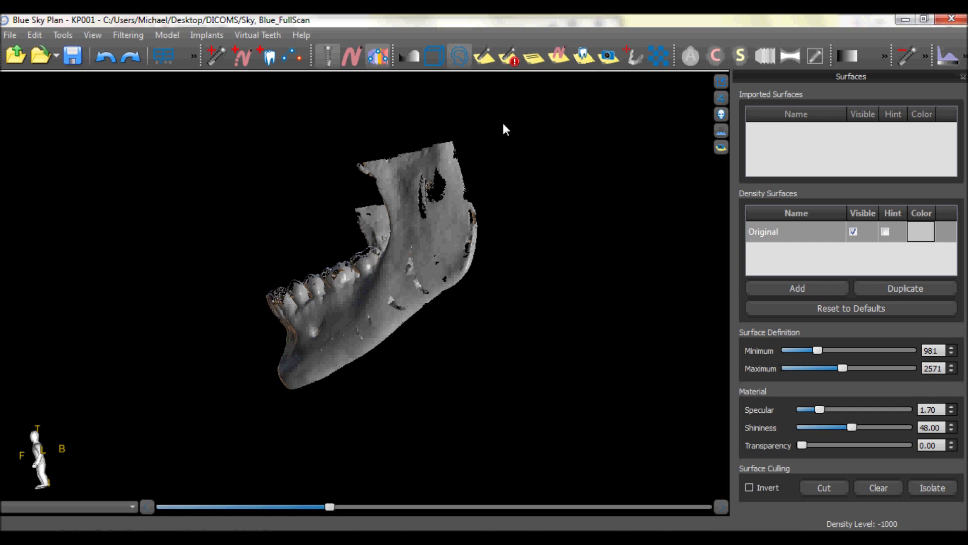
pyautogui.click(881, 491)
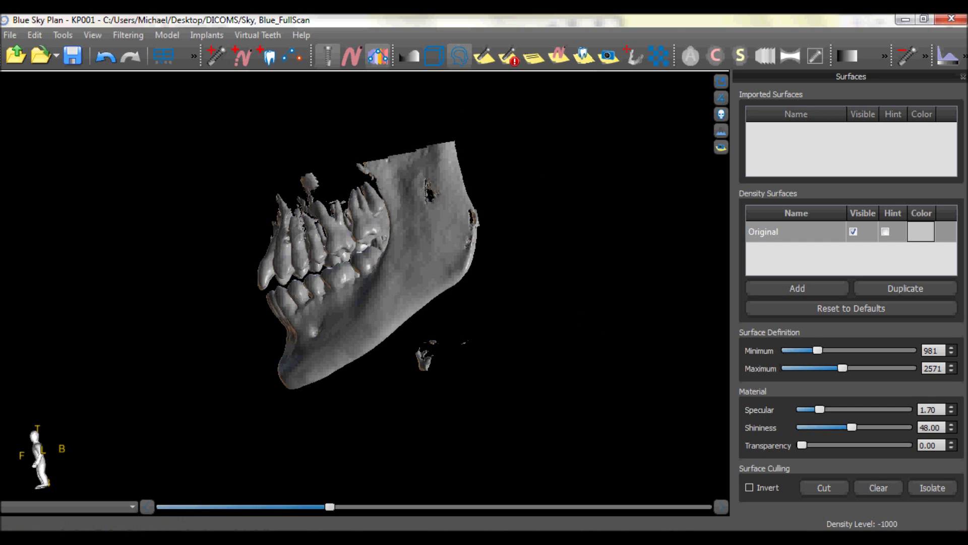